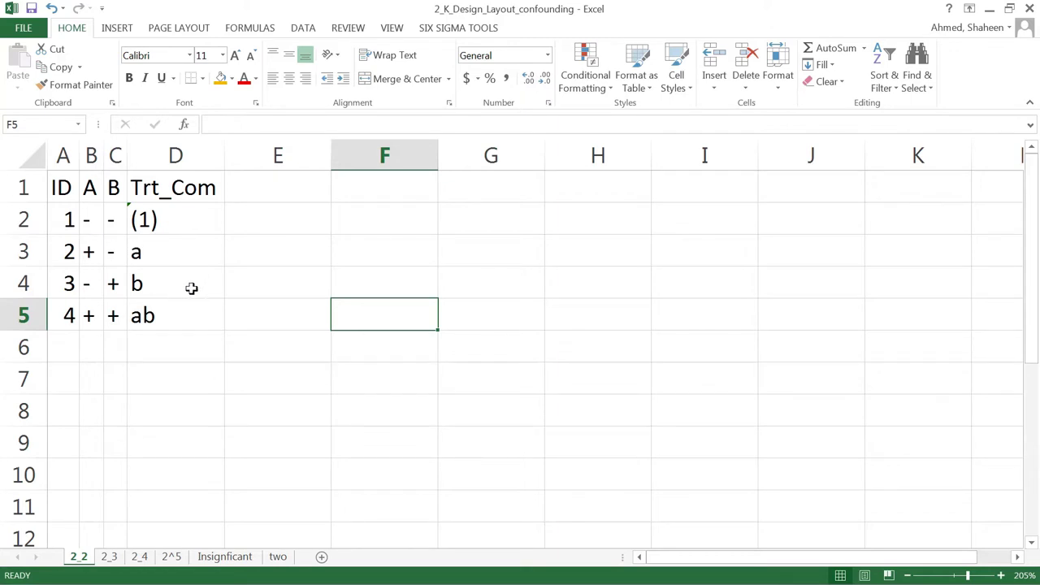
Step: Copy the A, B and Trt_Com values in B2:D5 and paste them into B6 and B10
left_click_drag(81, 215, 150, 316)
key("ctrl+c")
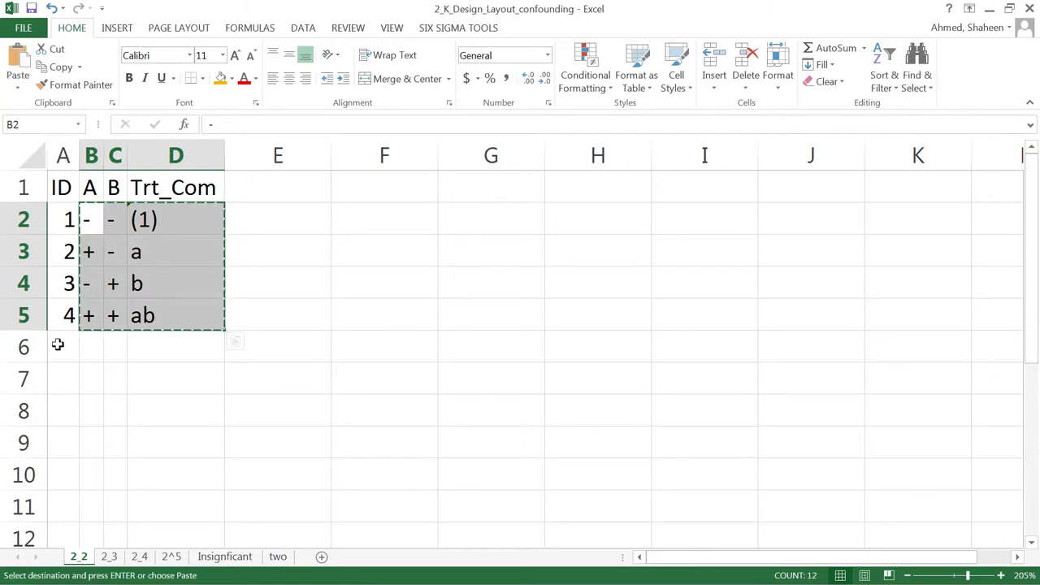
left_click(94, 346)
key("ctrl+v")
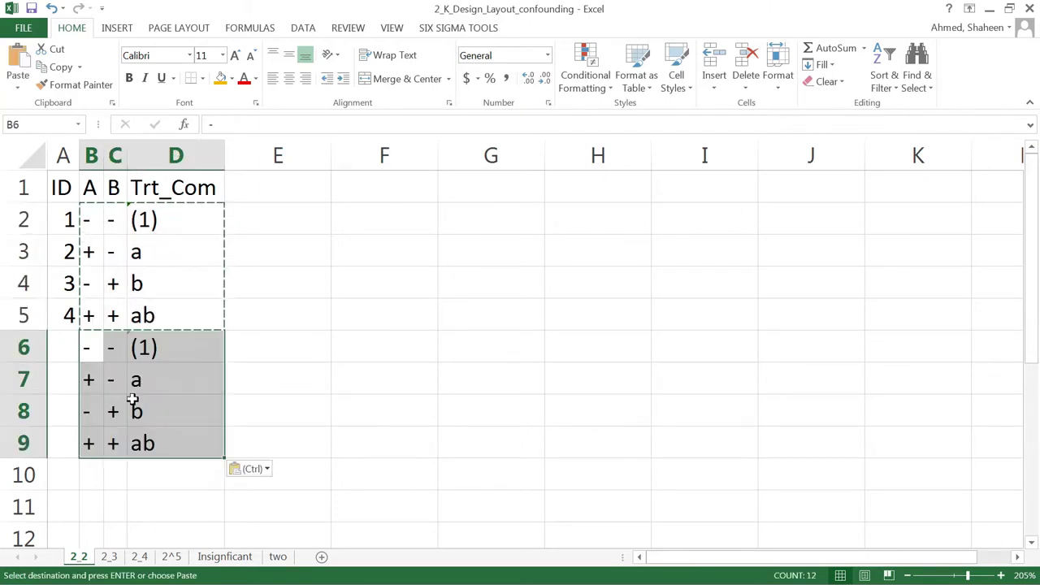
left_click(93, 471)
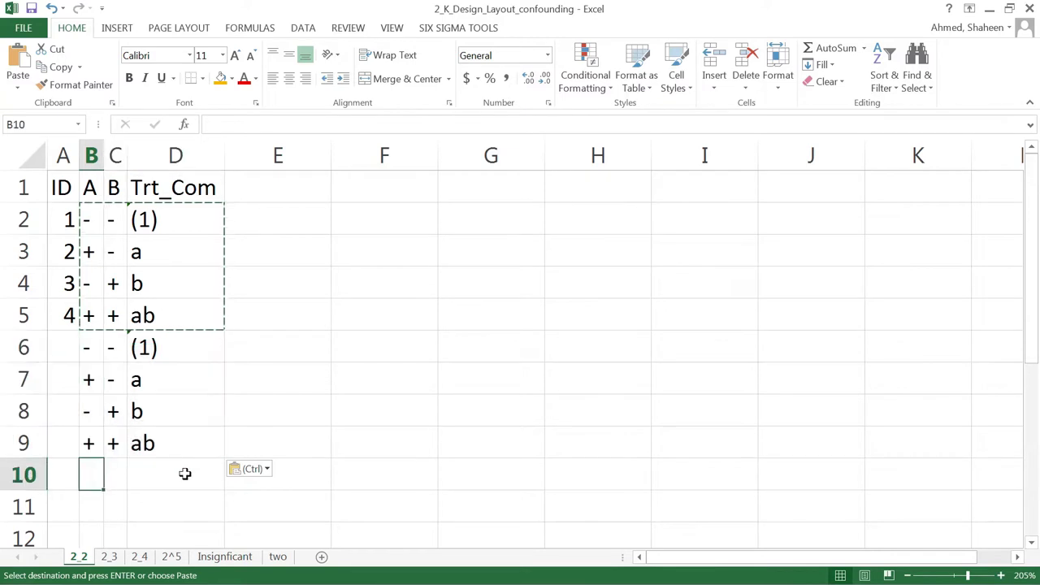
key("ctrl+v")
scroll(325, 402, "down", 1)
scroll(325, 402, "up", 1)
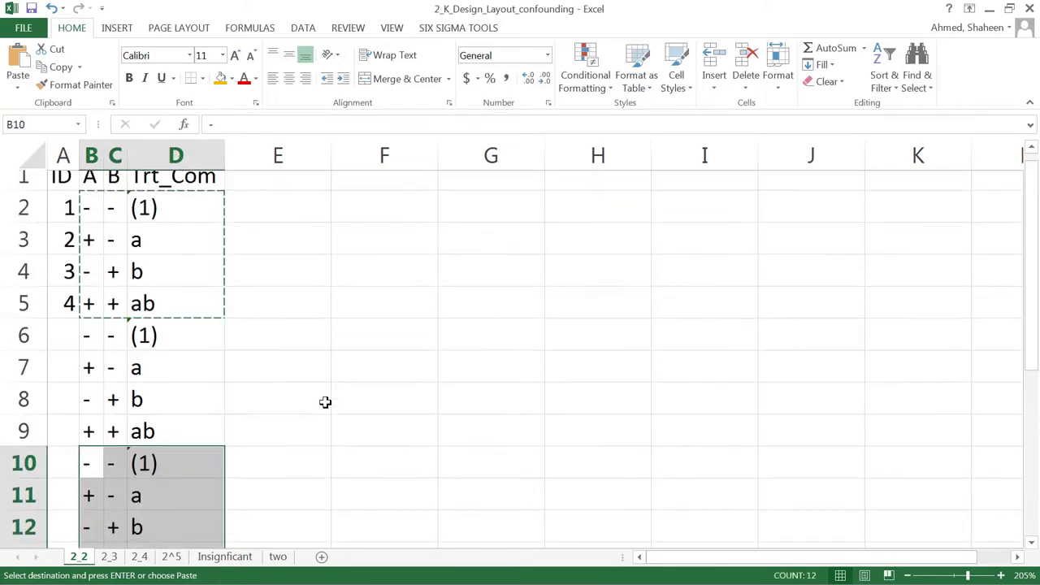
Step: Insert a column before A, head it 'block', and autofit its width
right_click(91, 155)
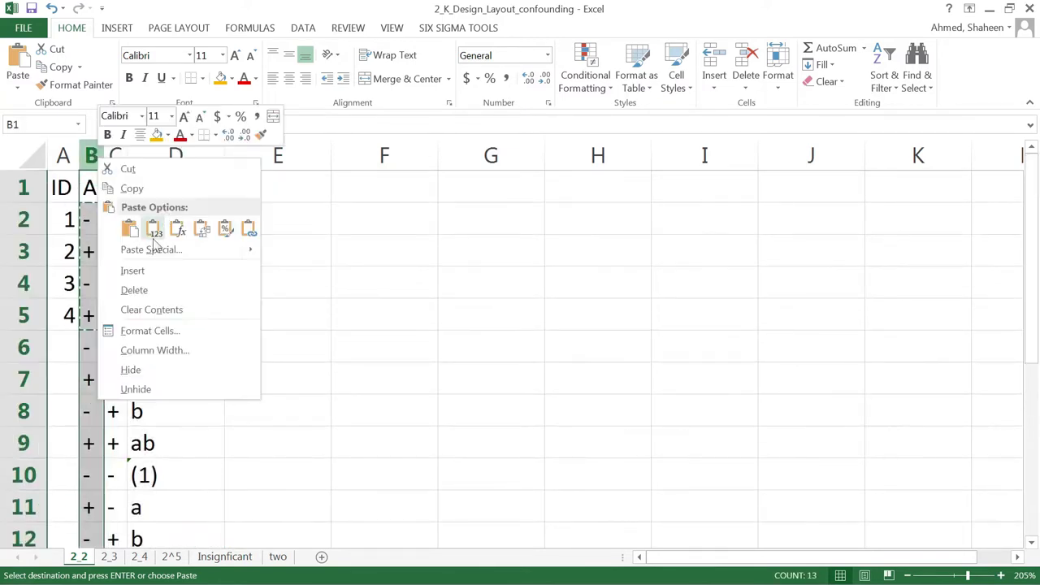
left_click(168, 276)
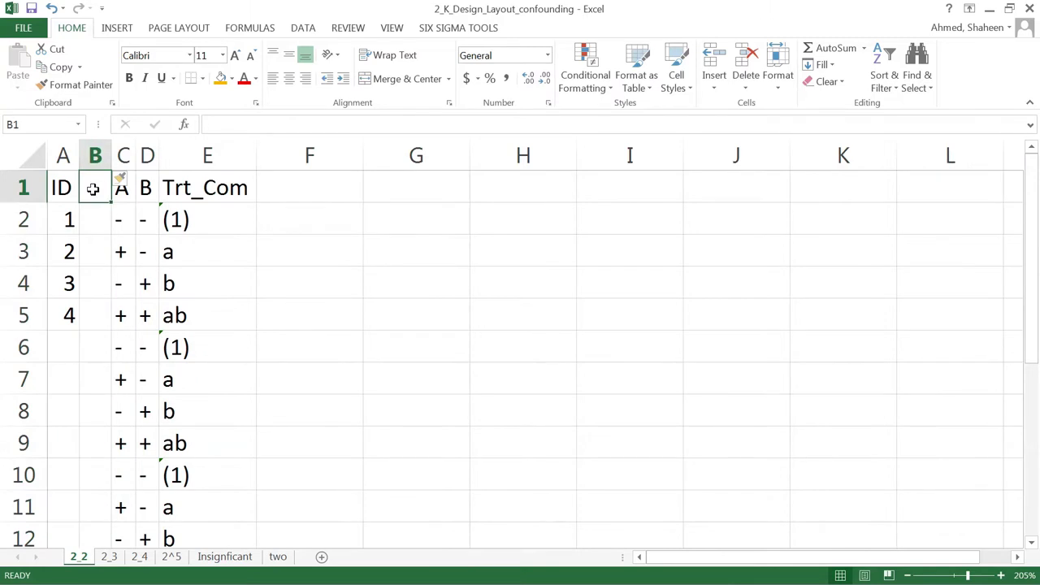
type("block")
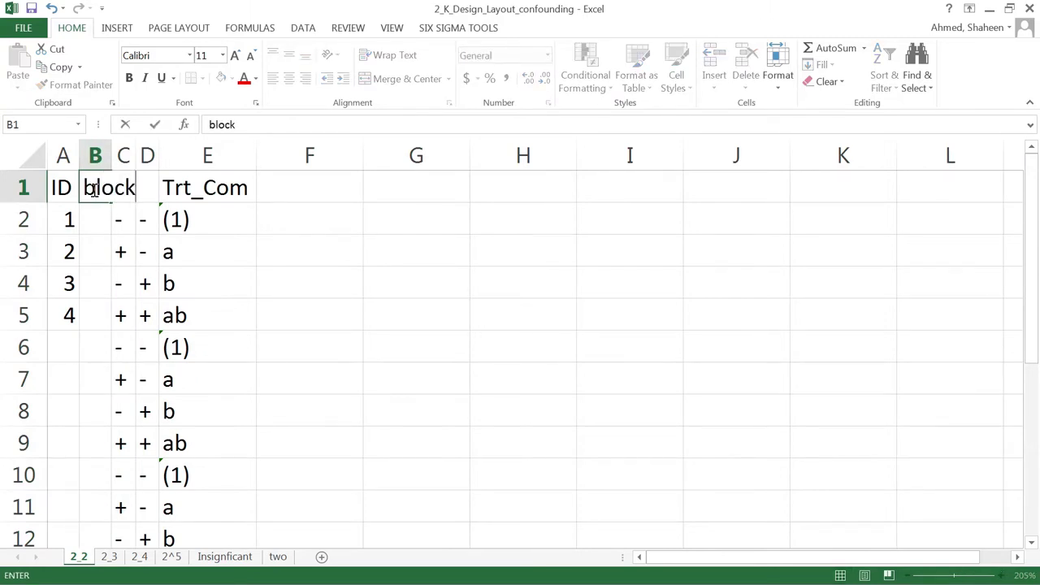
key("Return")
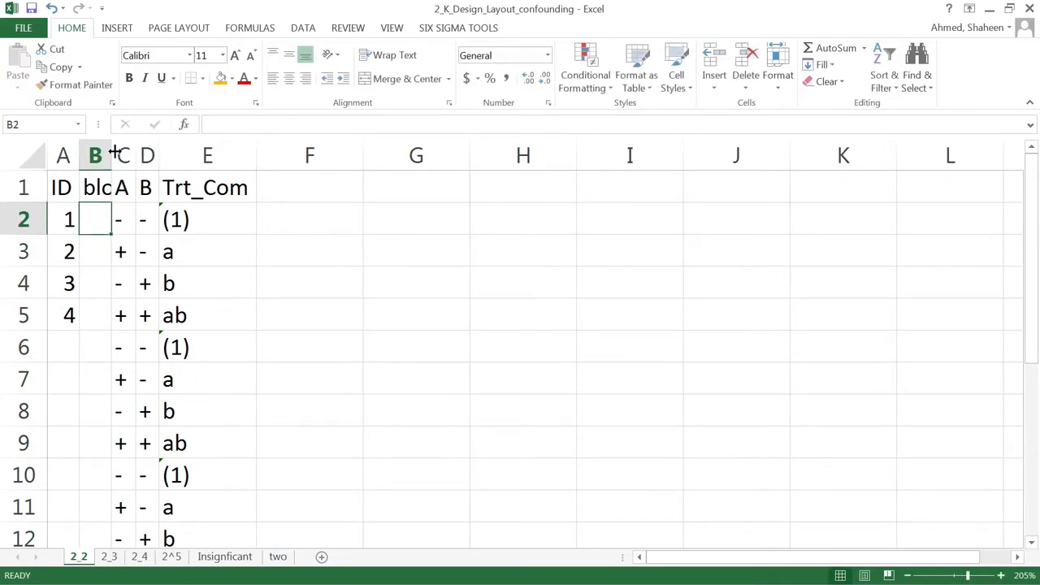
double_click(111, 154)
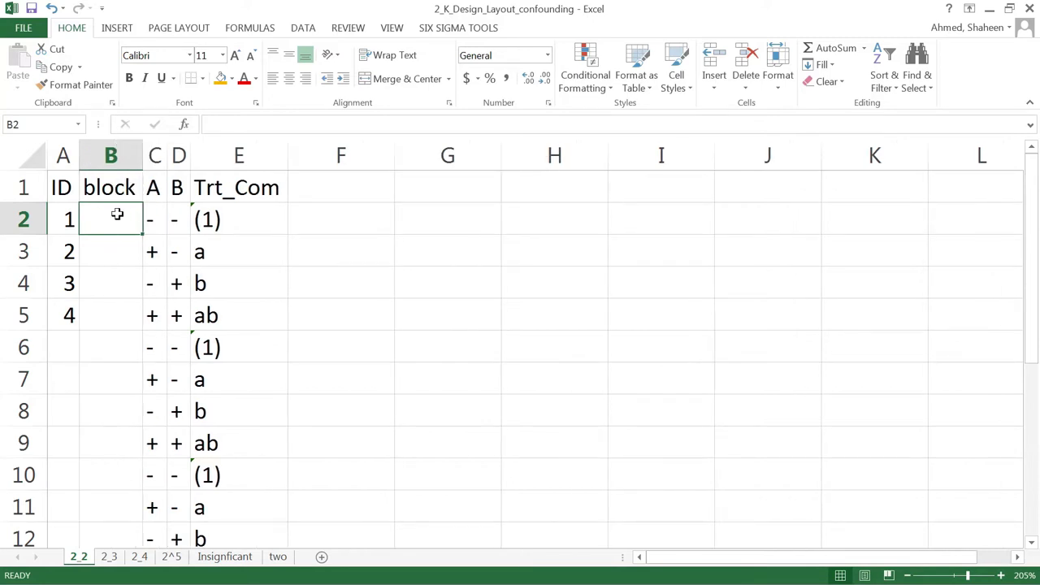
Step: Enter block numbers 1 in B2:B5, 2 in B6:B9 and 3 in B10:B13
type("1")
key("Return")
type("1")
key("Return")
type("1")
key("Return")
type("1")
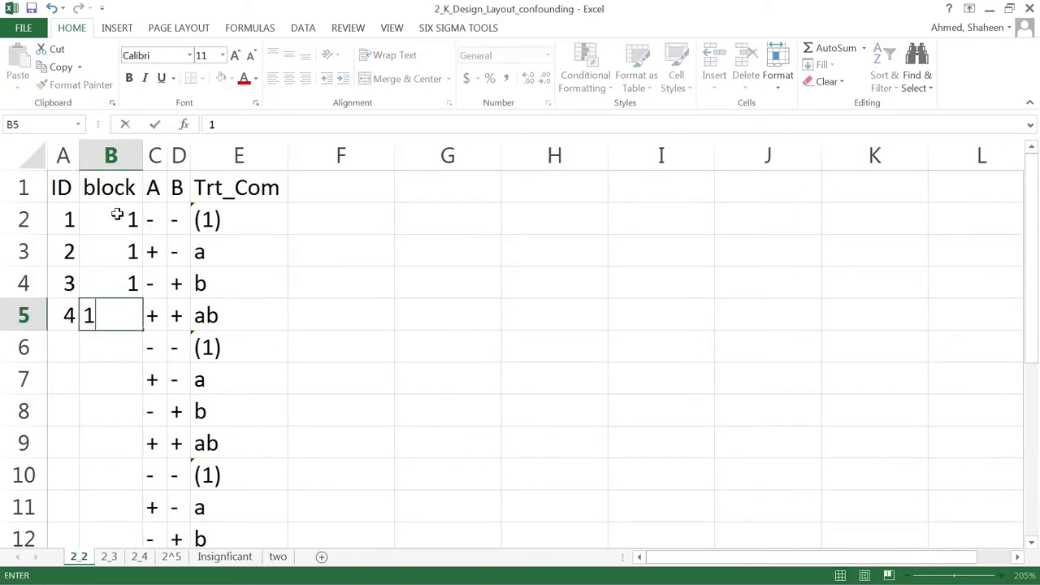
key("Return")
type("2")
key("Return")
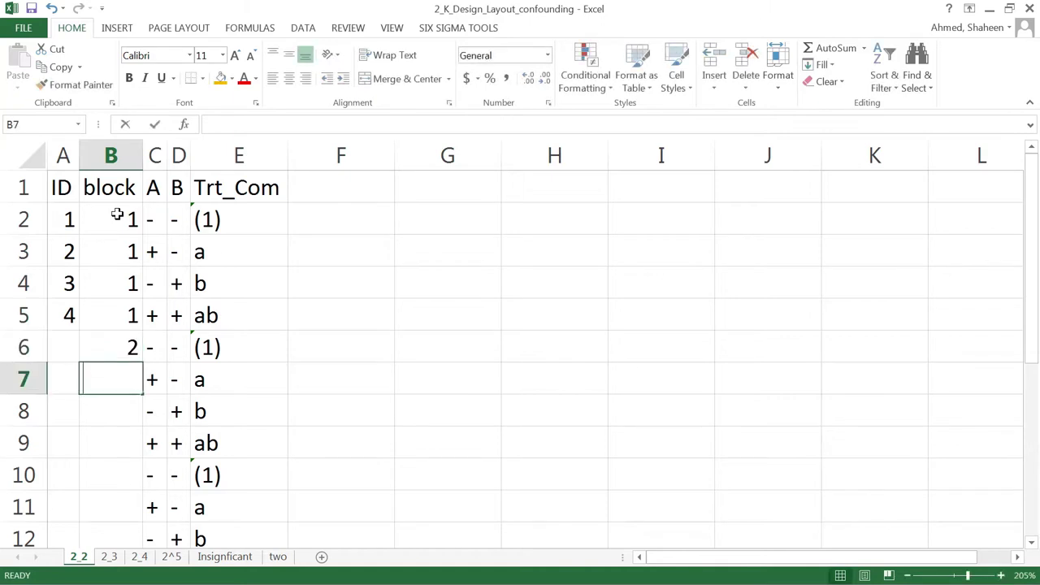
type("2")
key("Return")
type("2")
key("Return")
type("2")
key("Return")
type("3")
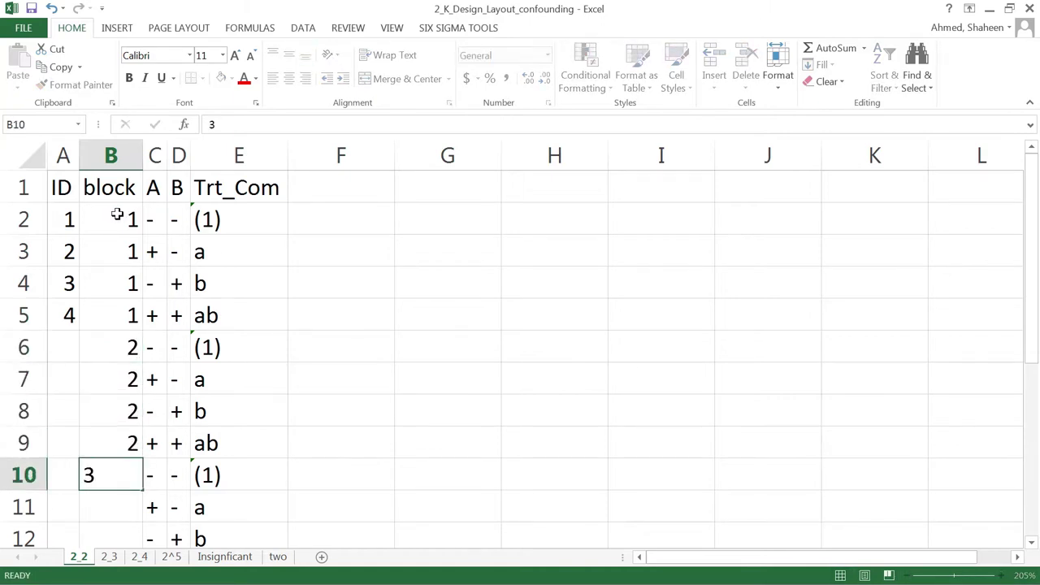
key("Return")
type("3")
key("Return")
type("3")
key("Return")
type("3")
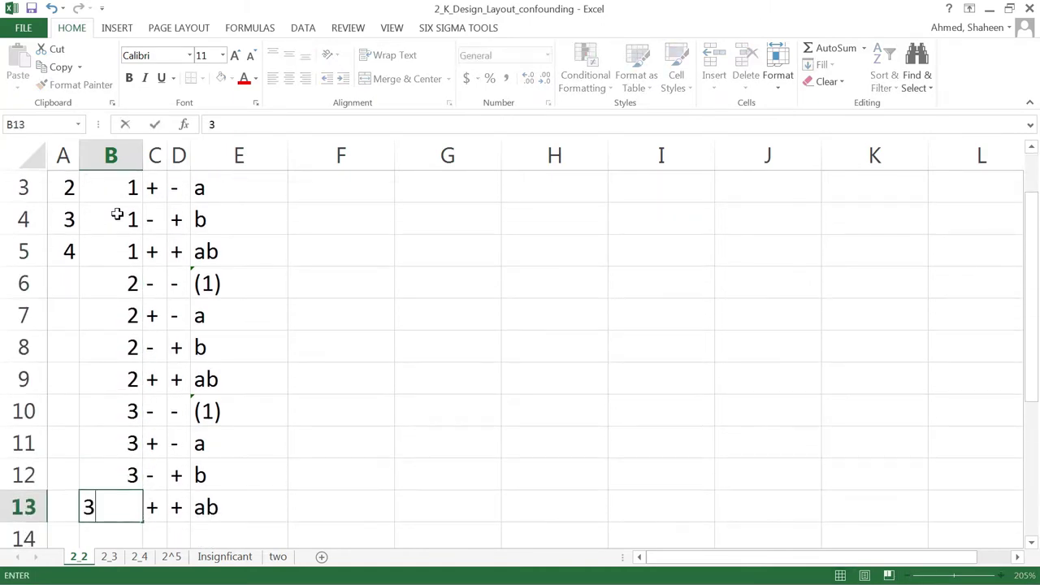
key("Return")
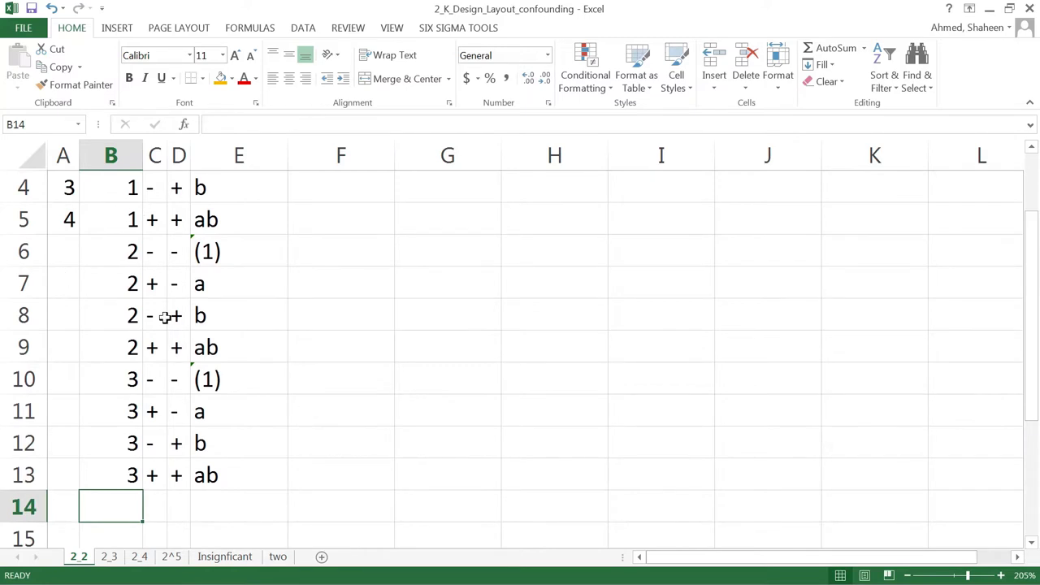
scroll(146, 311, "up", 1)
Step: Autofill the ID series from A4:A5 down to A13, giving IDs 5 through 12
left_click_drag(66, 286, 68, 313)
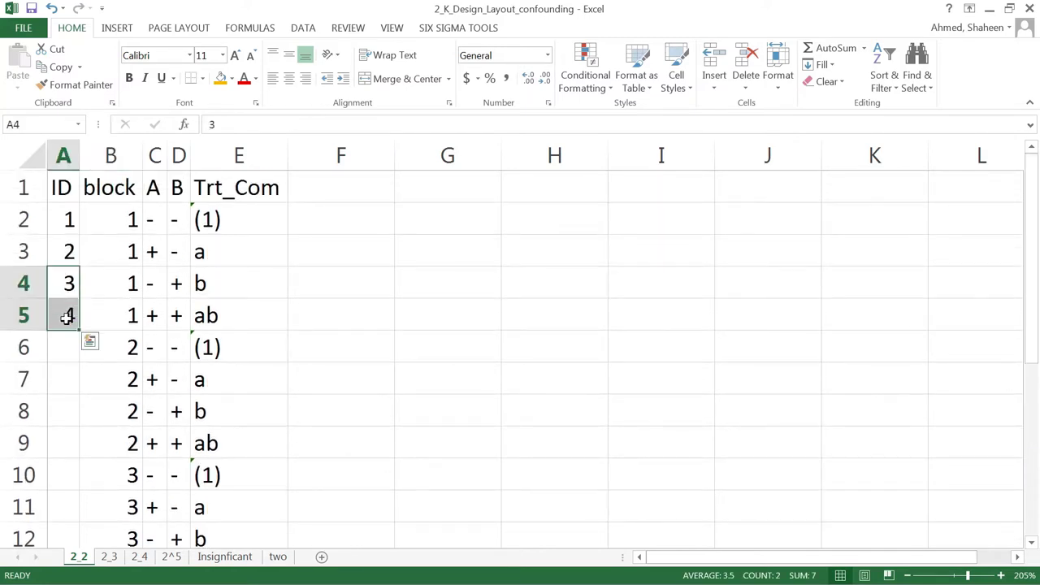
double_click(79, 330)
scroll(360, 382, "down", 2)
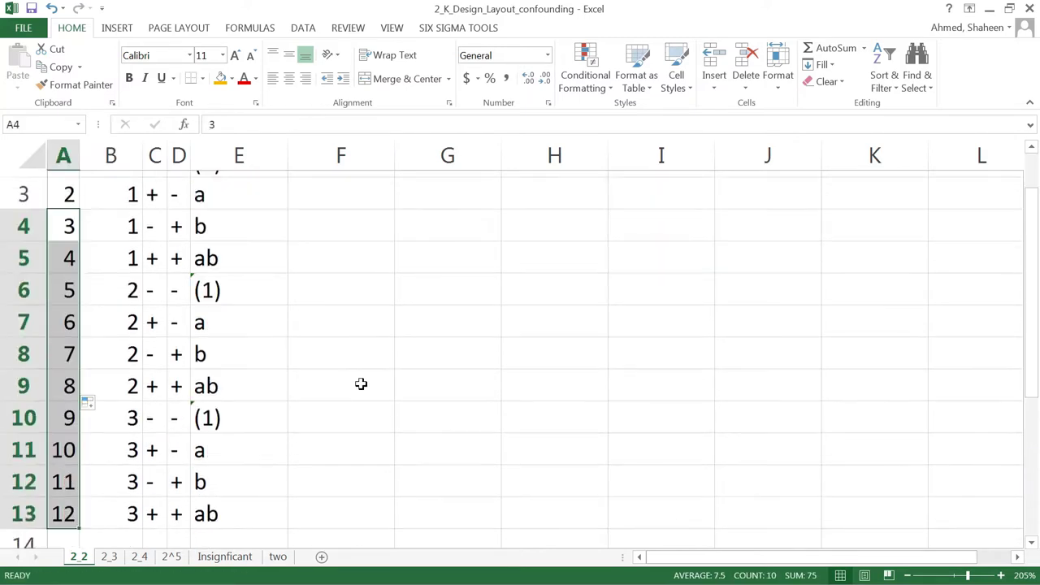
scroll(360, 383, "down", 2, "ctrl")
scroll(360, 382, "up", 3)
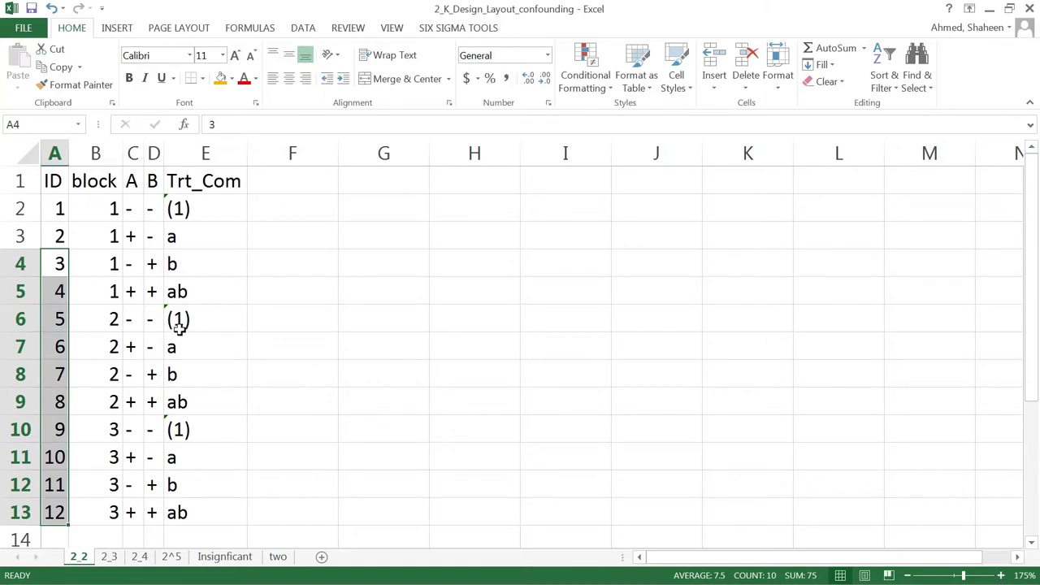
Step: Clear the repeated runs in A6:E14, then select the remaining runs in A2:E5
left_click(89, 317)
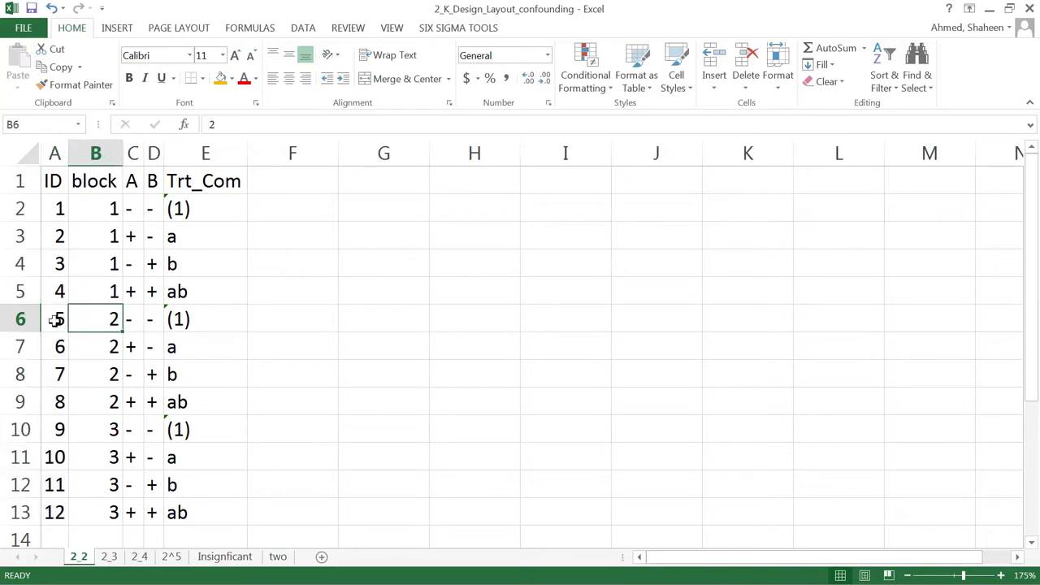
left_click_drag(56, 317, 247, 539)
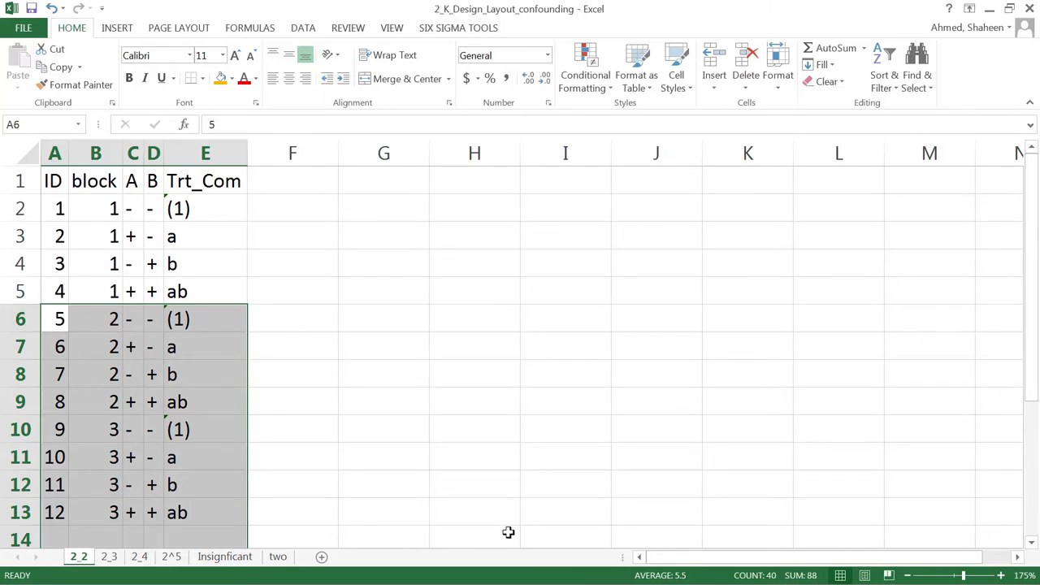
key("Delete")
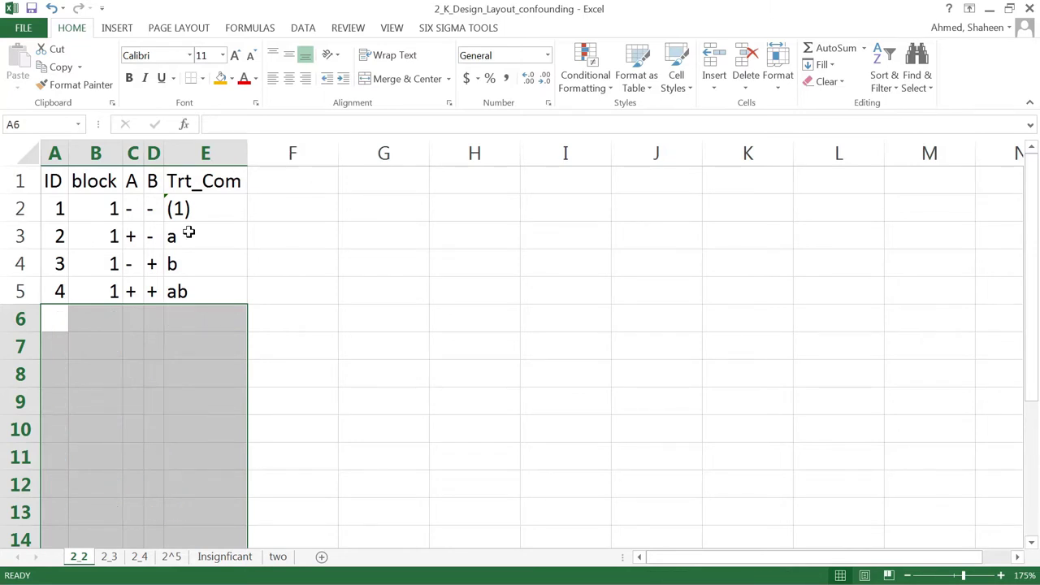
left_click_drag(58, 208, 203, 292)
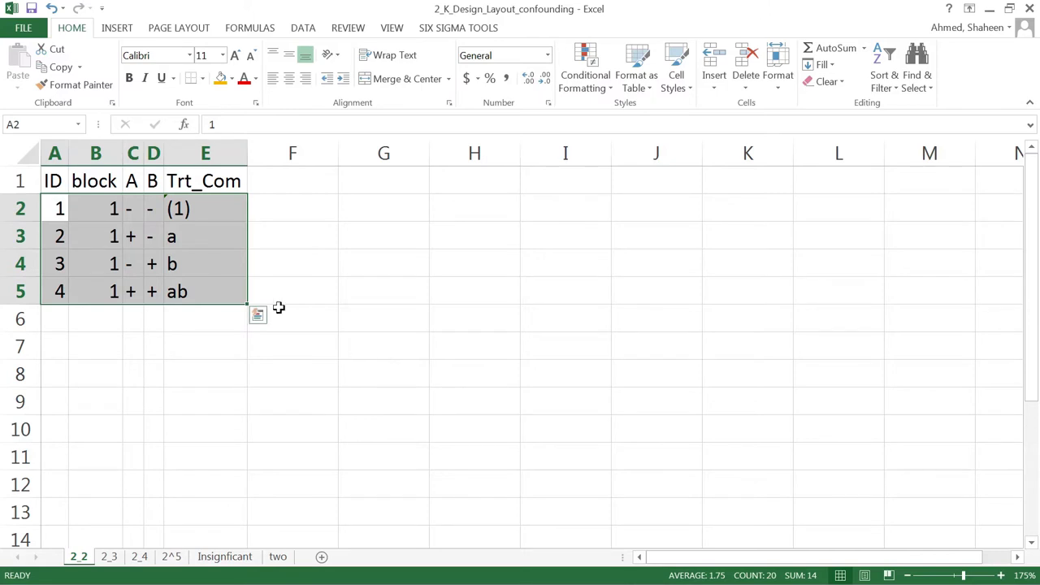
Step: Insert a column before Trt_Com, head it 'AB', and autofit its width
left_click(177, 153)
right_click(180, 159)
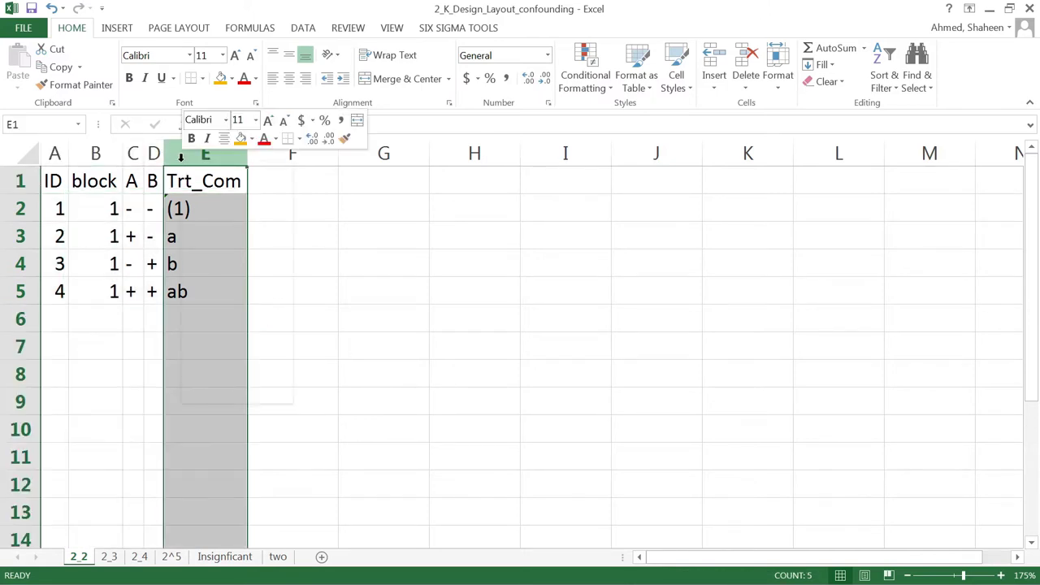
left_click(227, 281)
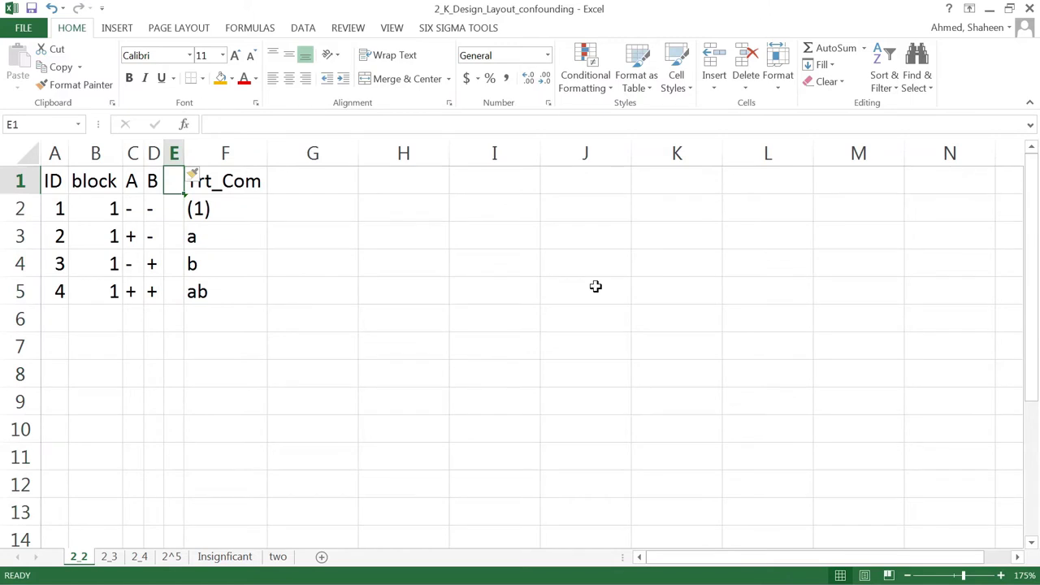
type("AB")
key("Return")
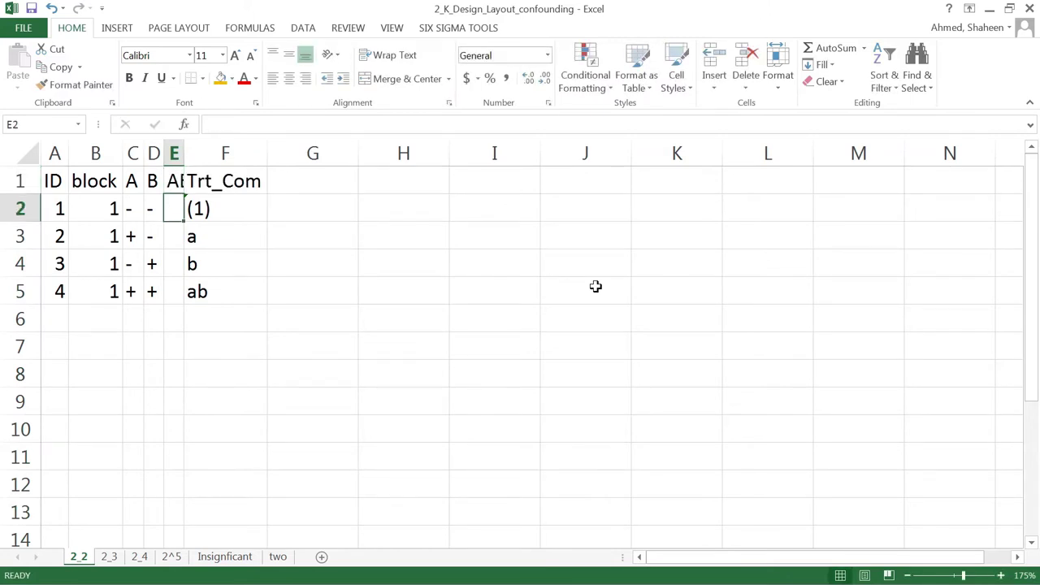
double_click(184, 153)
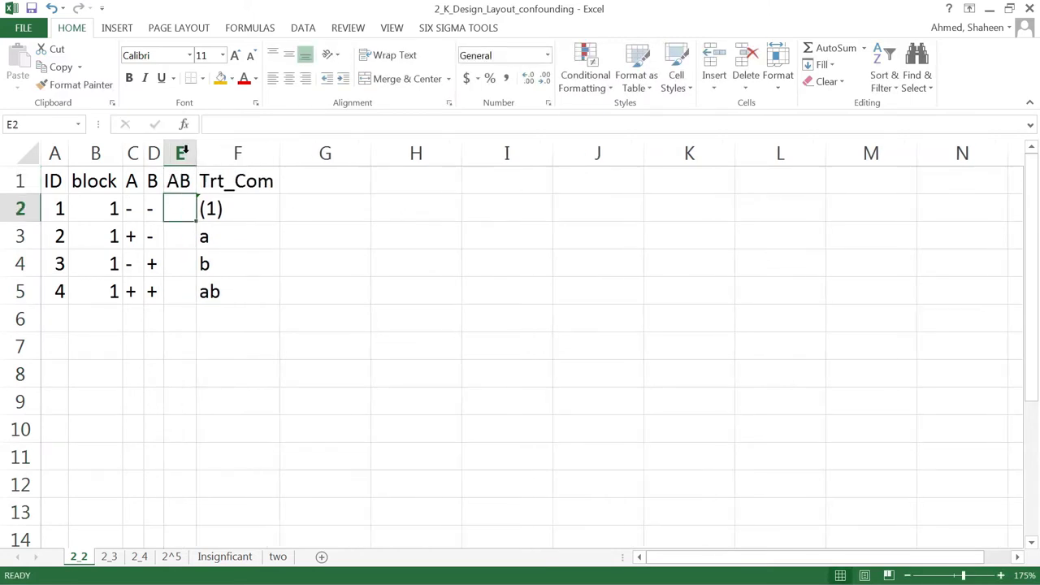